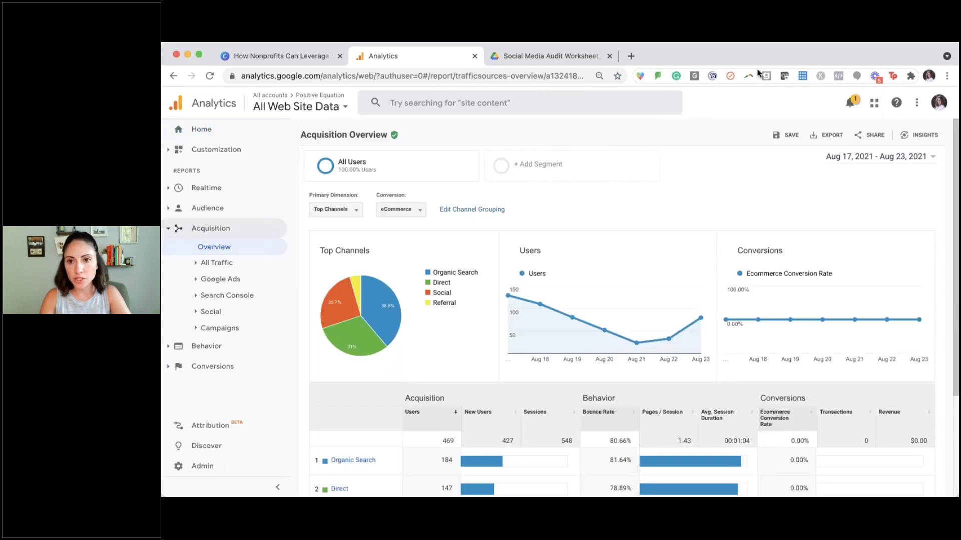
- Set the report's date range to start on Jan 1, 2021, keeping Aug 23, 2021 as the end date
left_click(920, 159)
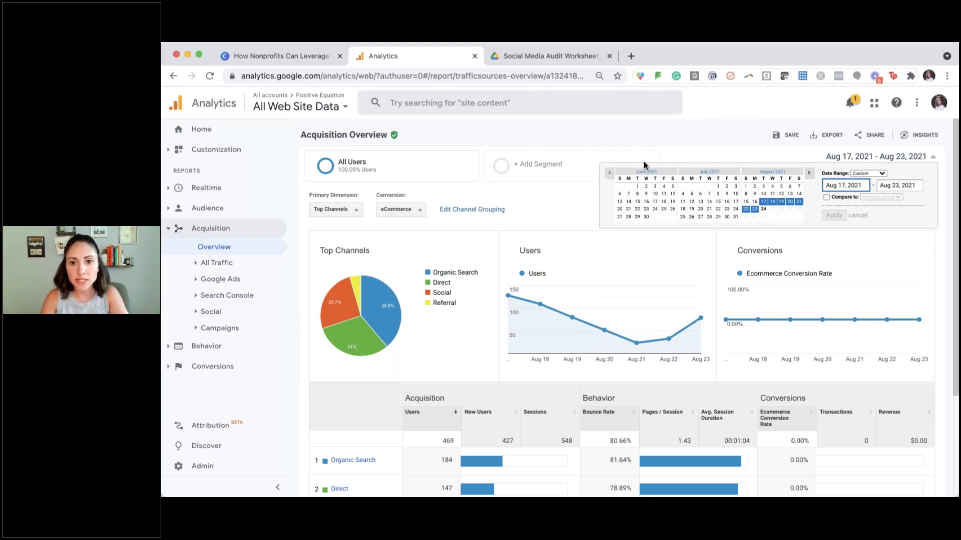
left_click(609, 174)
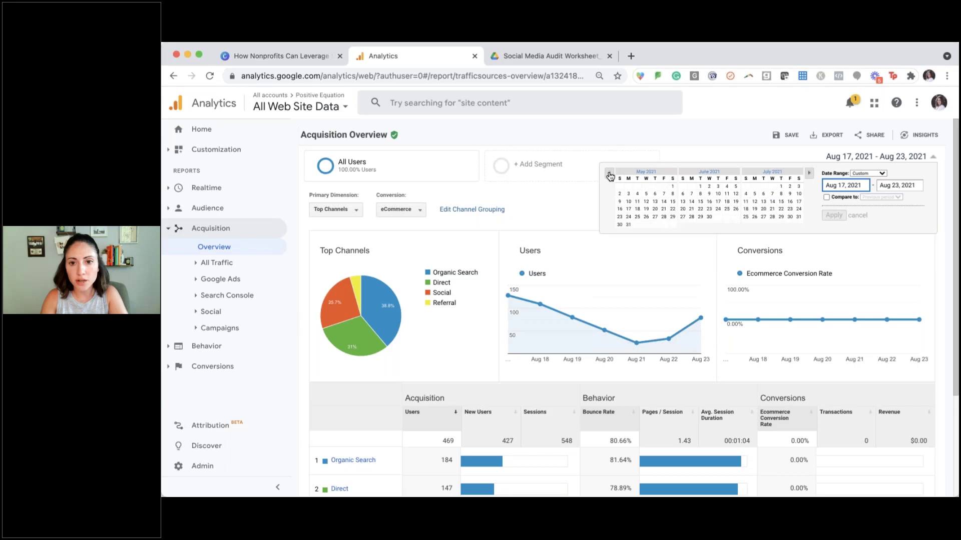
left_click(610, 173)
left_click(610, 173)
left_click(610, 173)
left_click(610, 174)
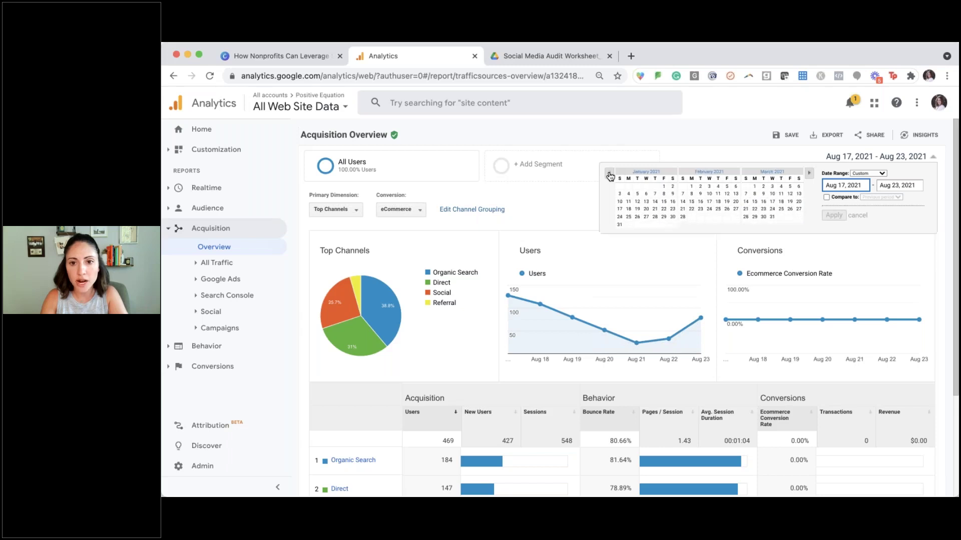
left_click(664, 186)
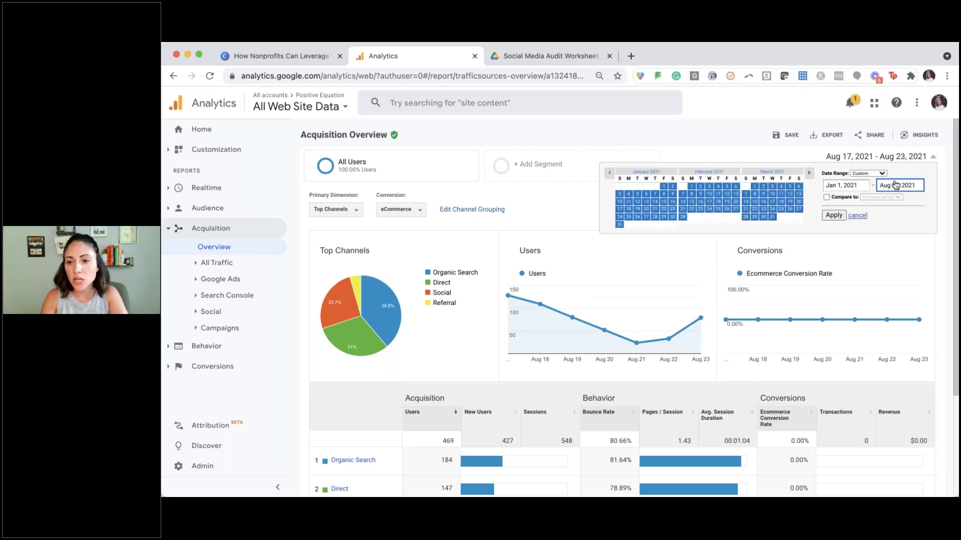
- Enable comparison with the previous year for the selected date range and apply it to the report
left_click(826, 198)
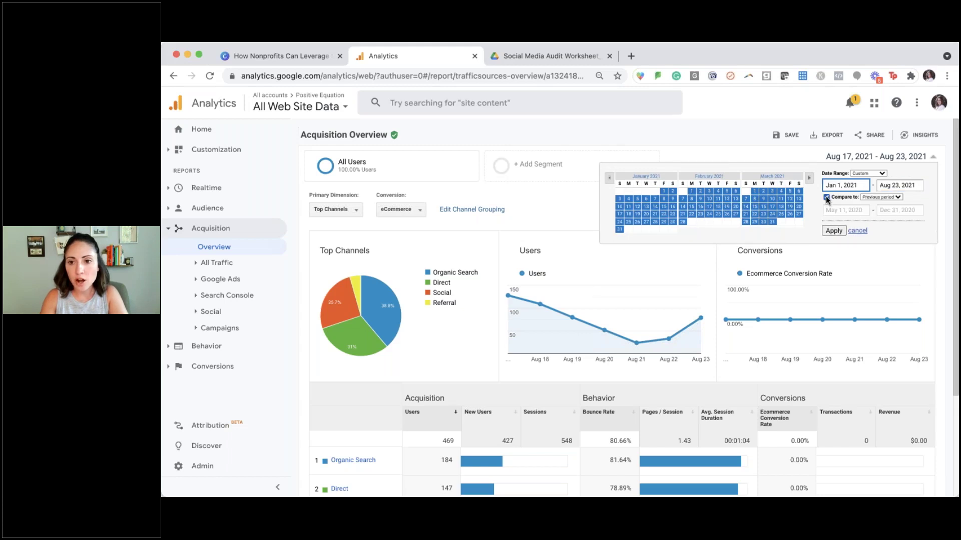
left_click(889, 209)
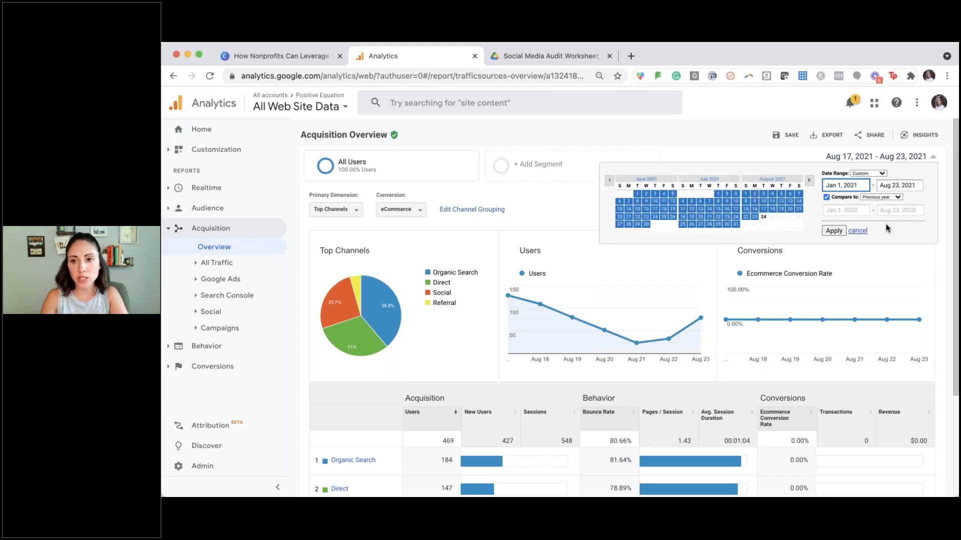
left_click(833, 231)
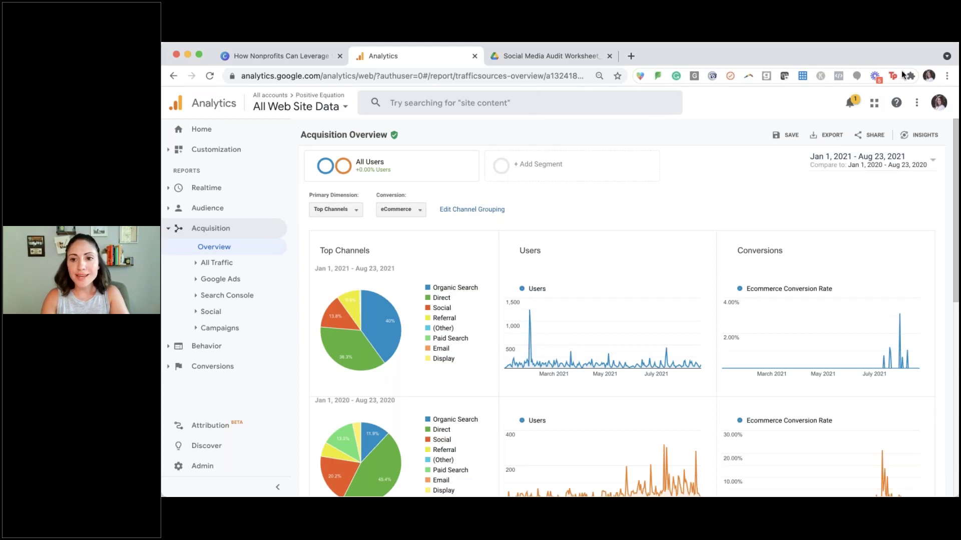
- Review the year-over-year channel comparison in the Acquisition Overview and open the Social channel's breakdown by network
scroll(644, 289, "down", 2)
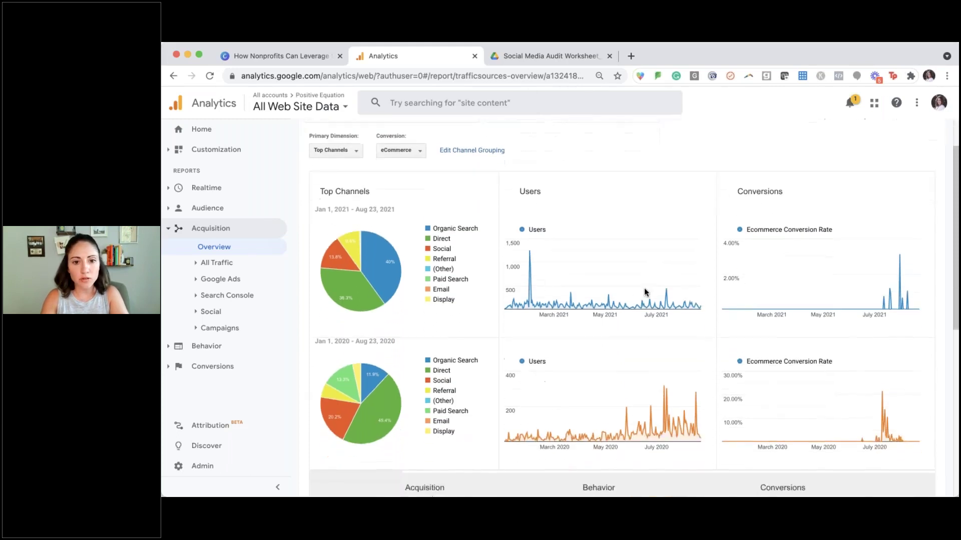
scroll(644, 287, "down", 2)
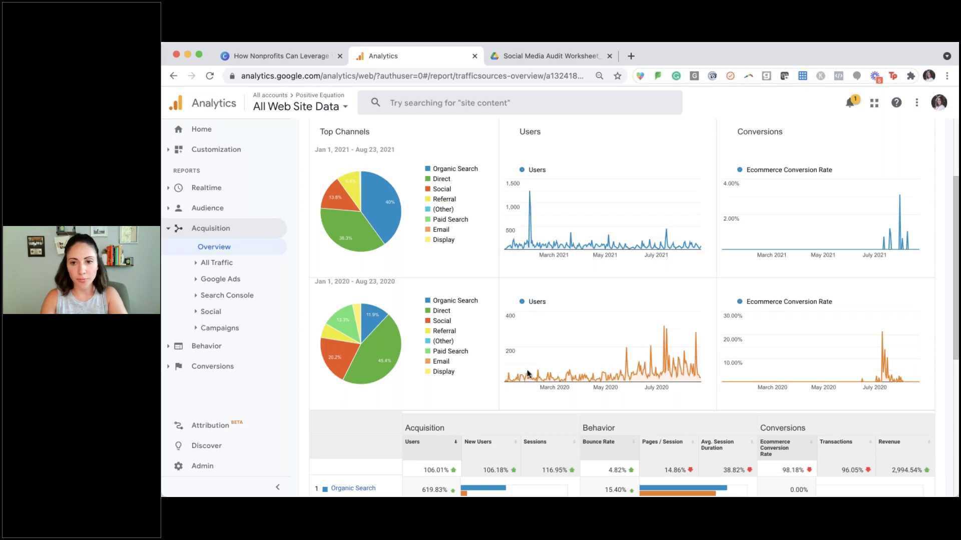
scroll(639, 309, "down", 5)
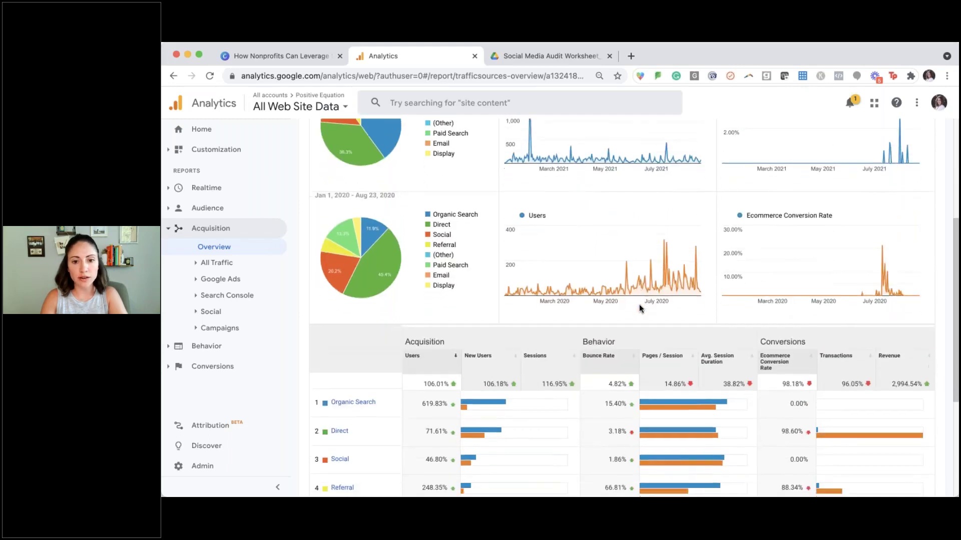
scroll(639, 308, "down", 1)
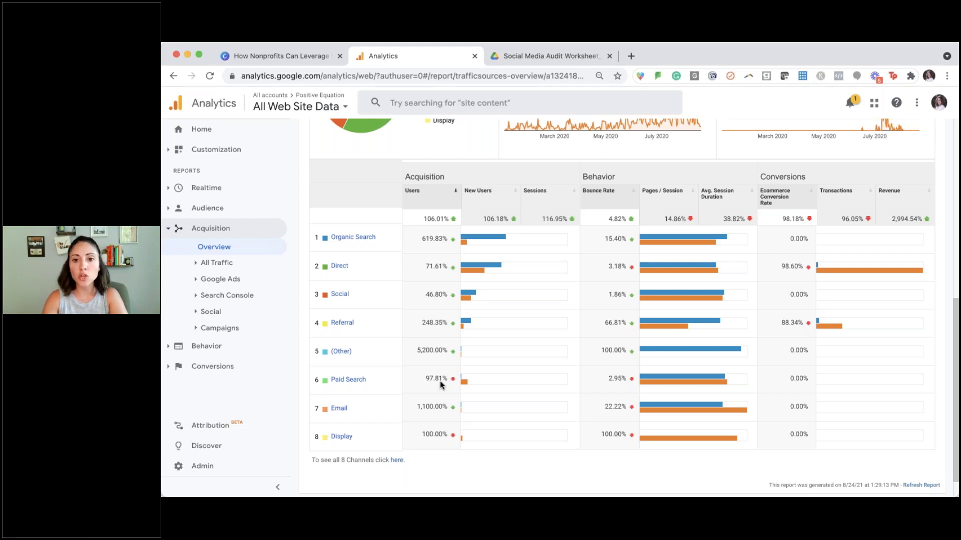
scroll(469, 381, "up", 3)
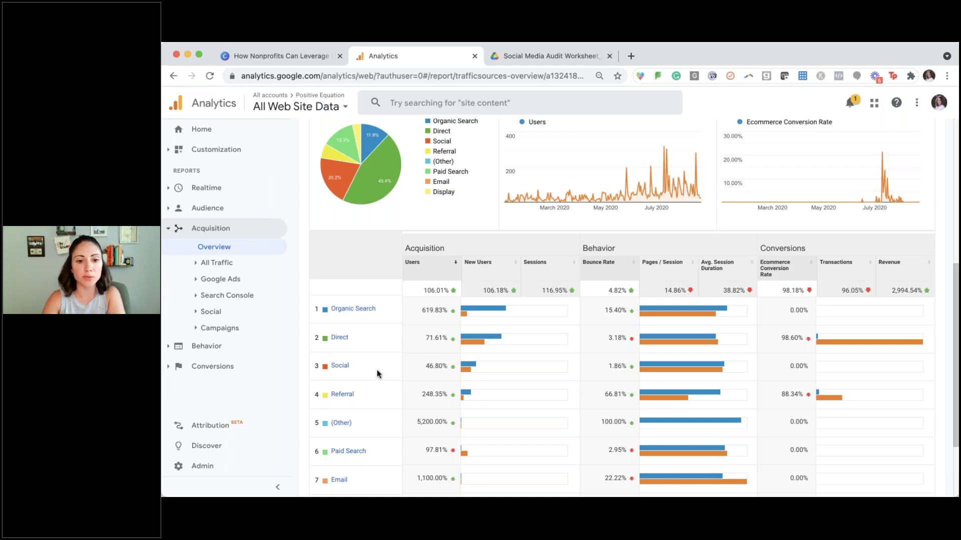
left_click(340, 367)
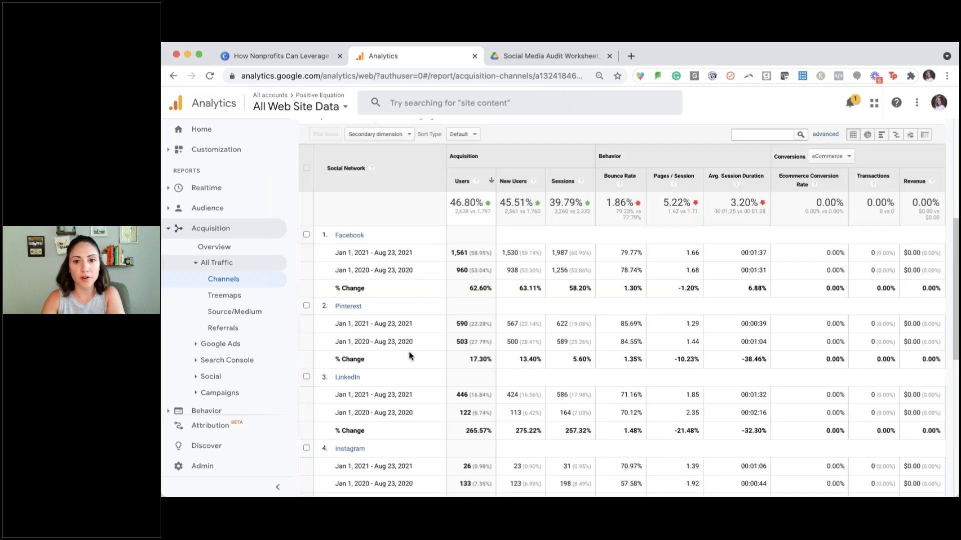
- Examine the year-over-year users, sessions and bounce rate for each social network, from Facebook down to Twitter
scroll(410, 353, "down", 2)
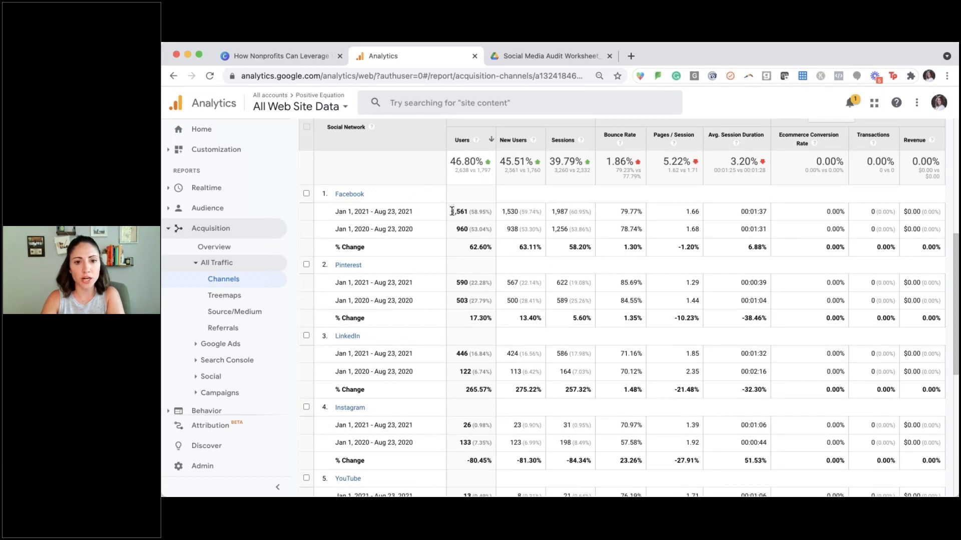
left_click_drag(451, 211, 486, 229)
left_click(485, 229)
scroll(481, 274, "down", 1)
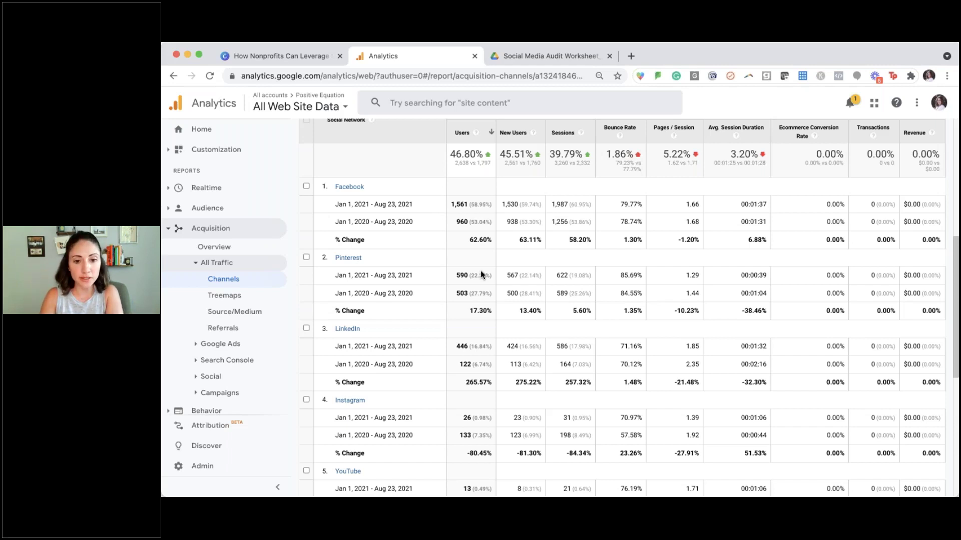
scroll(468, 333, "down", 1)
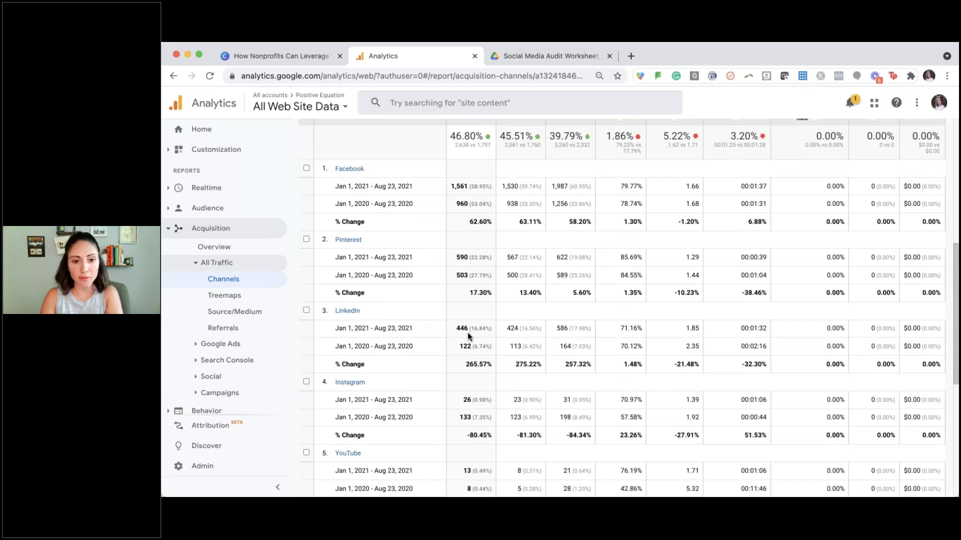
scroll(468, 332, "down", 3)
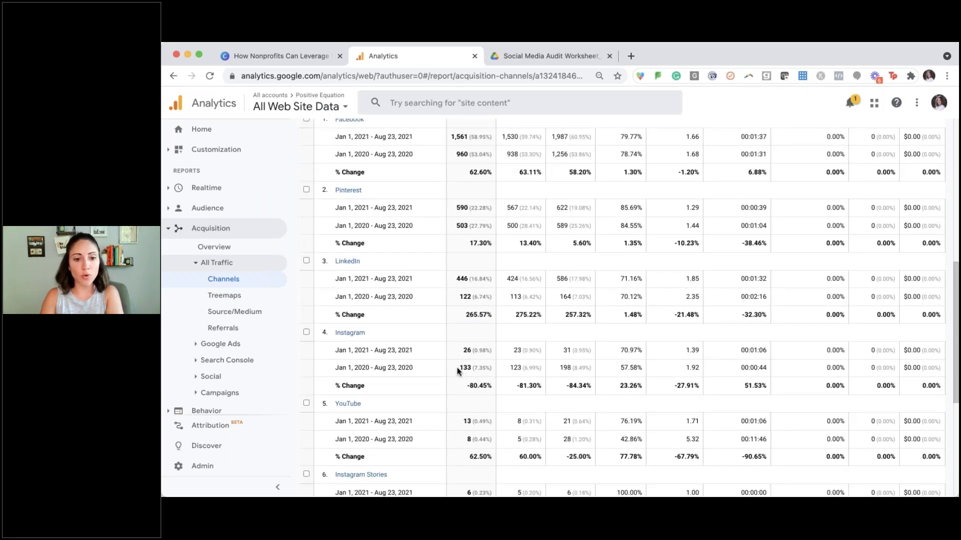
scroll(455, 380, "down", 2)
scroll(456, 401, "down", 4)
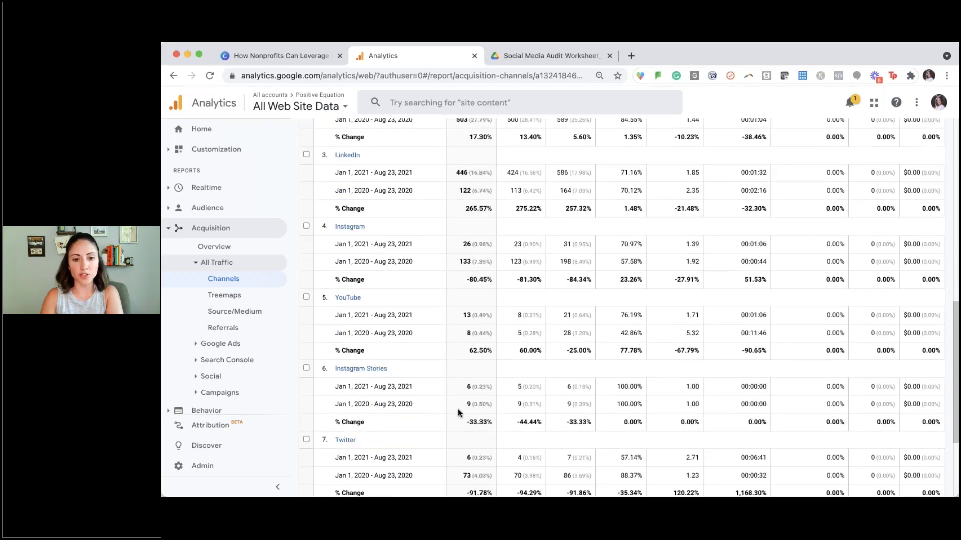
scroll(458, 413, "down", 1)
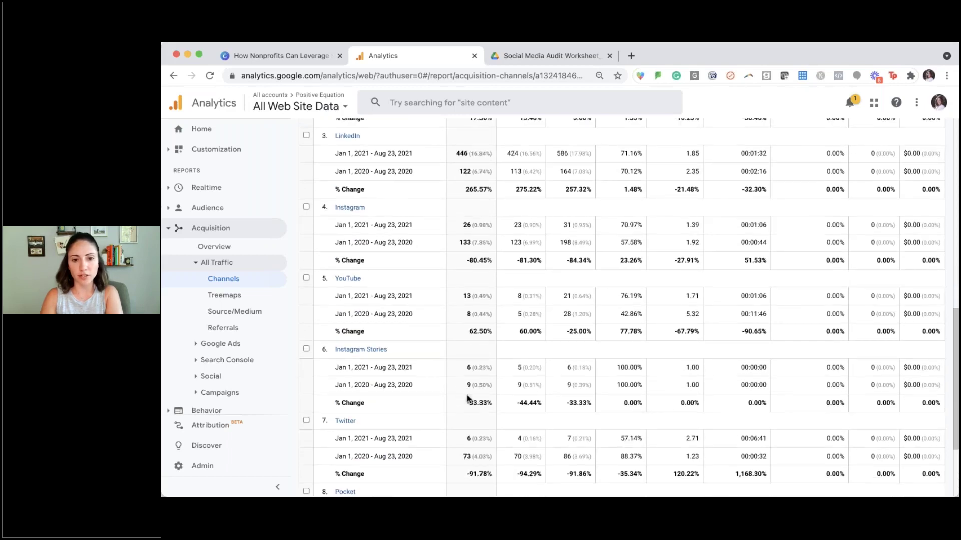
scroll(466, 395, "up", 8)
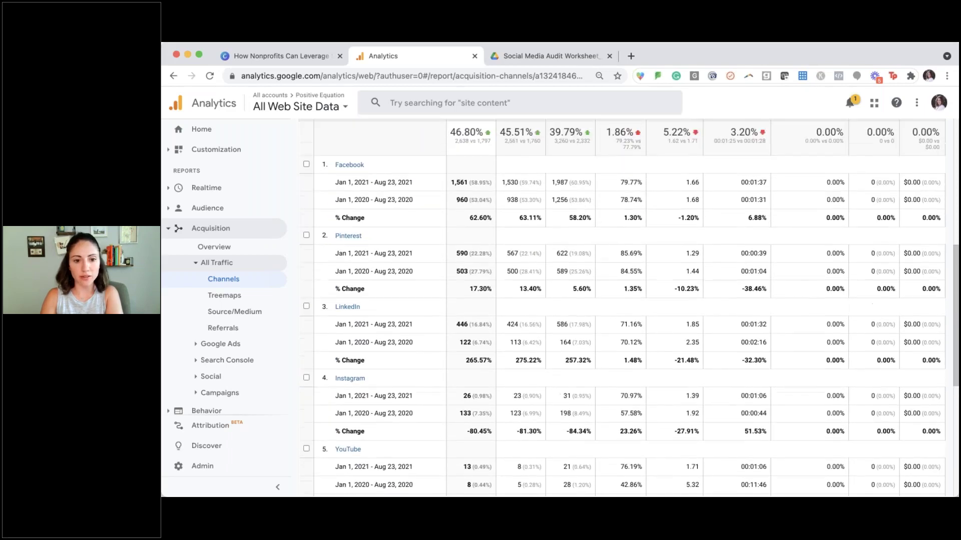
scroll(475, 373, "up", 1)
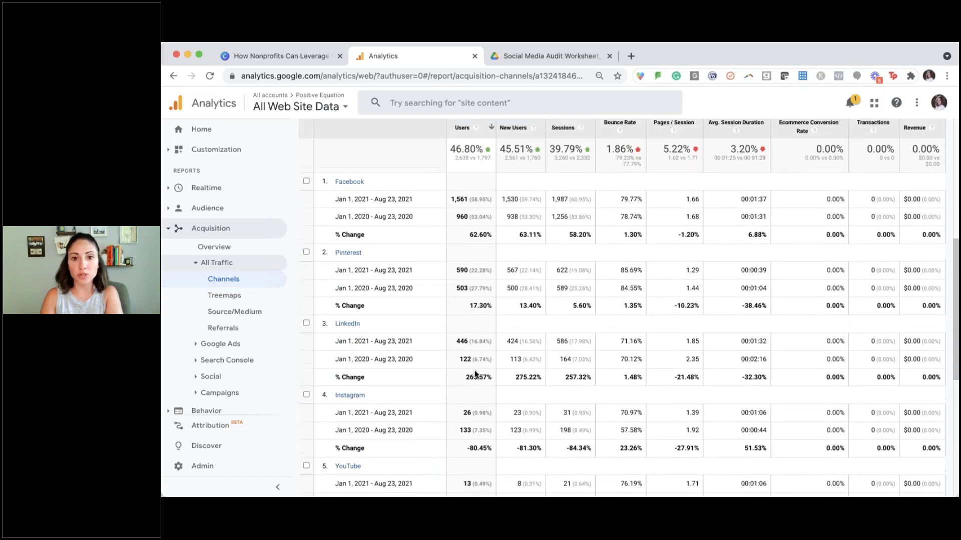
scroll(474, 371, "up", 1)
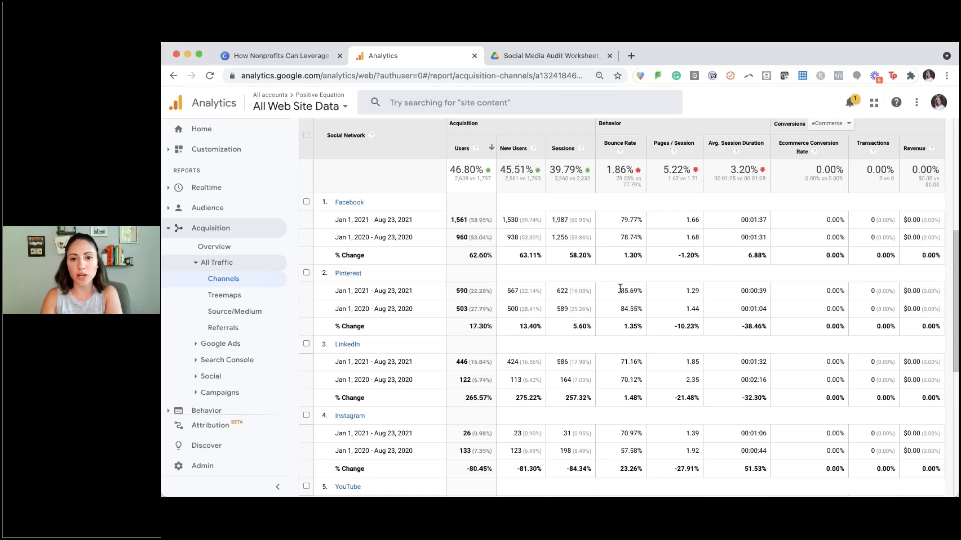
scroll(620, 288, "up", 5)
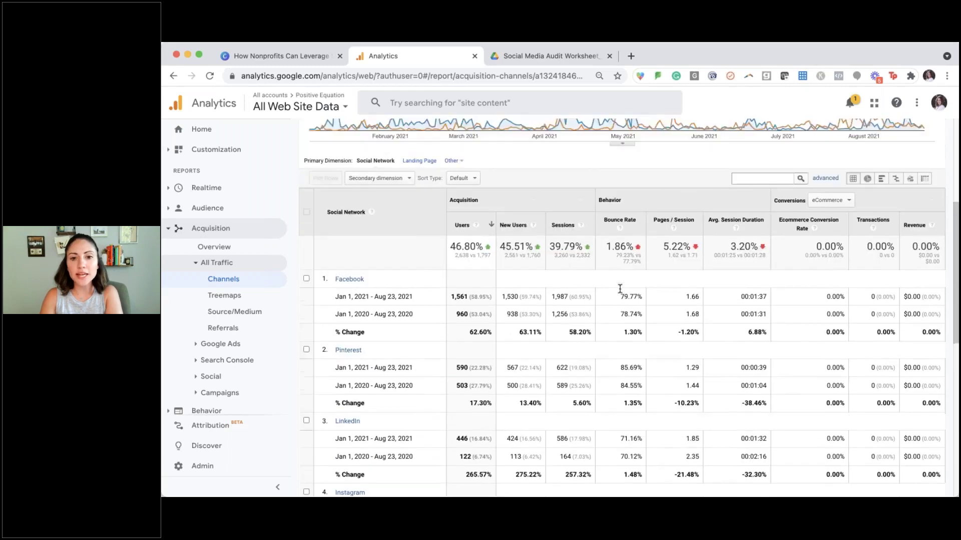
scroll(620, 288, "down", 1)
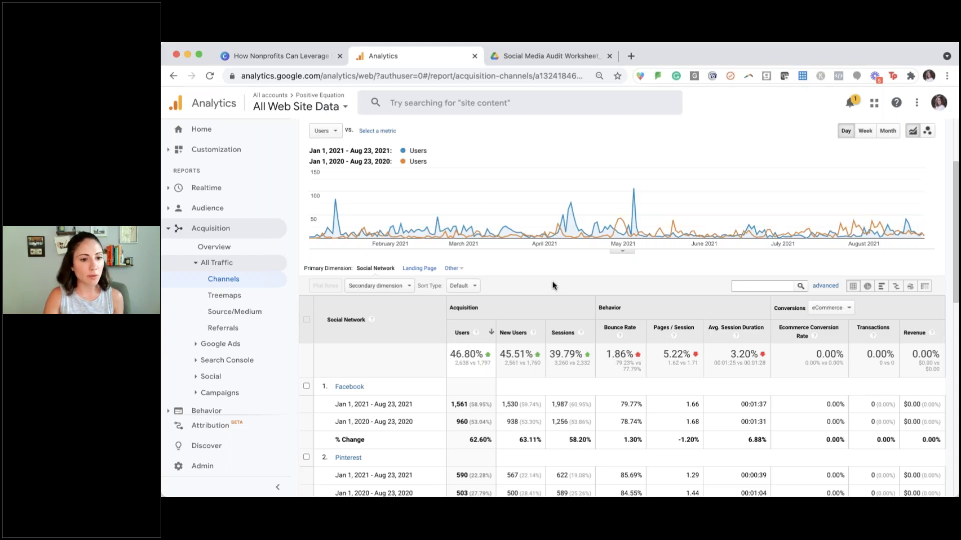
- Open the Behavior Overview report for the same comparison period
scroll(250, 313, "down", 1)
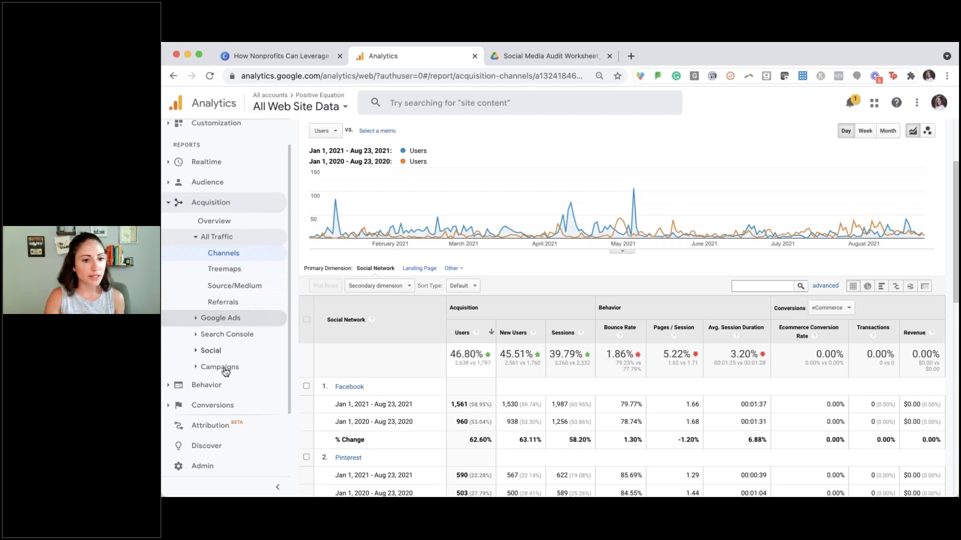
left_click(205, 386)
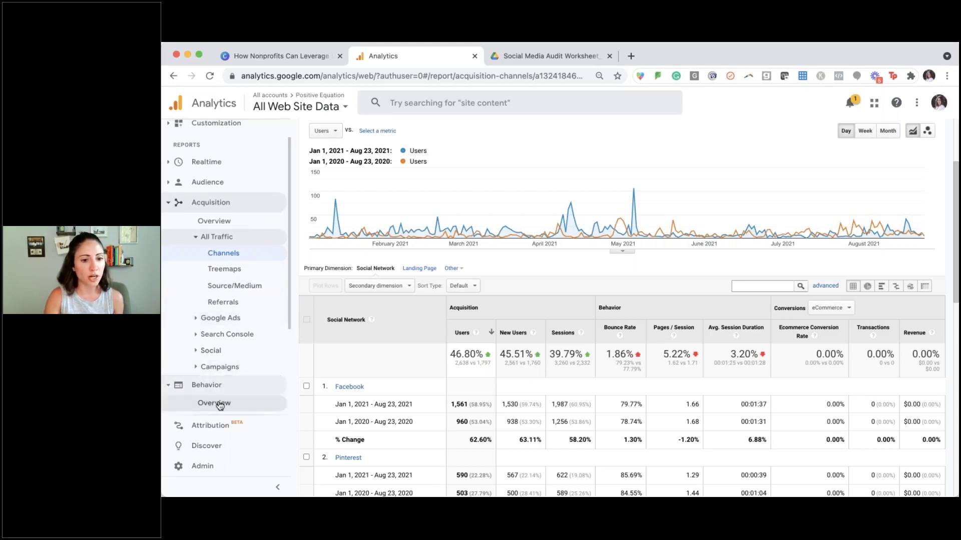
left_click(218, 403)
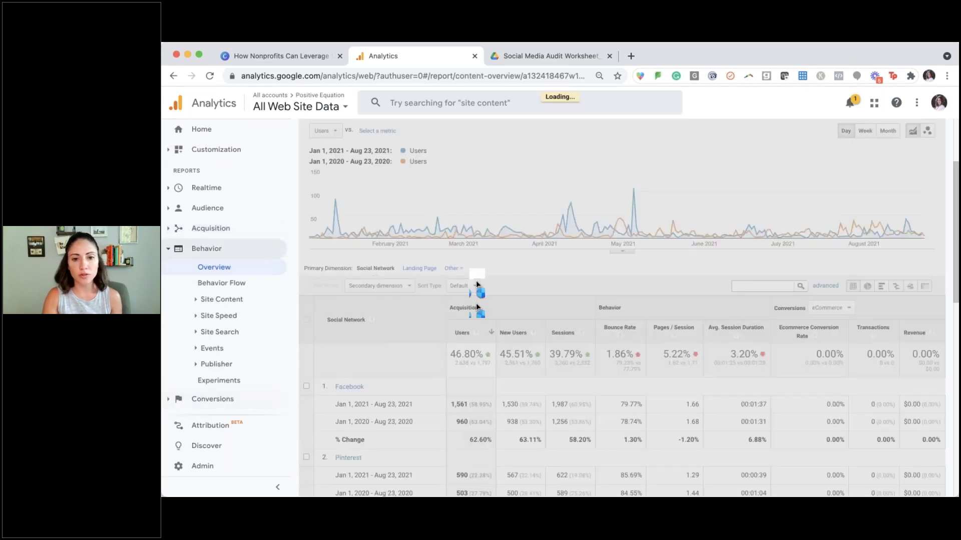
- Examine the site's most viewed pages and their year-over-year pageview changes in the Behavior Overview
scroll(631, 308, "down", 5)
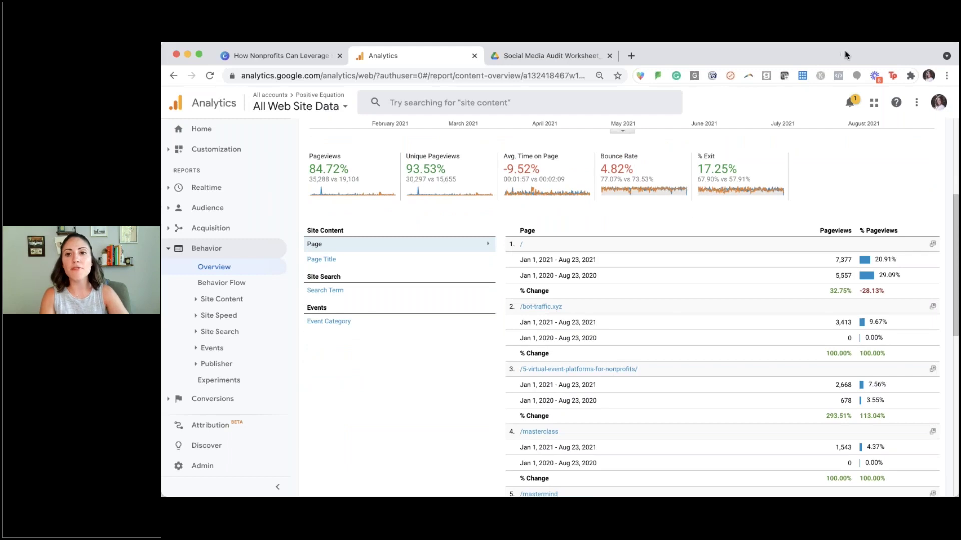
scroll(684, 226, "down", 3)
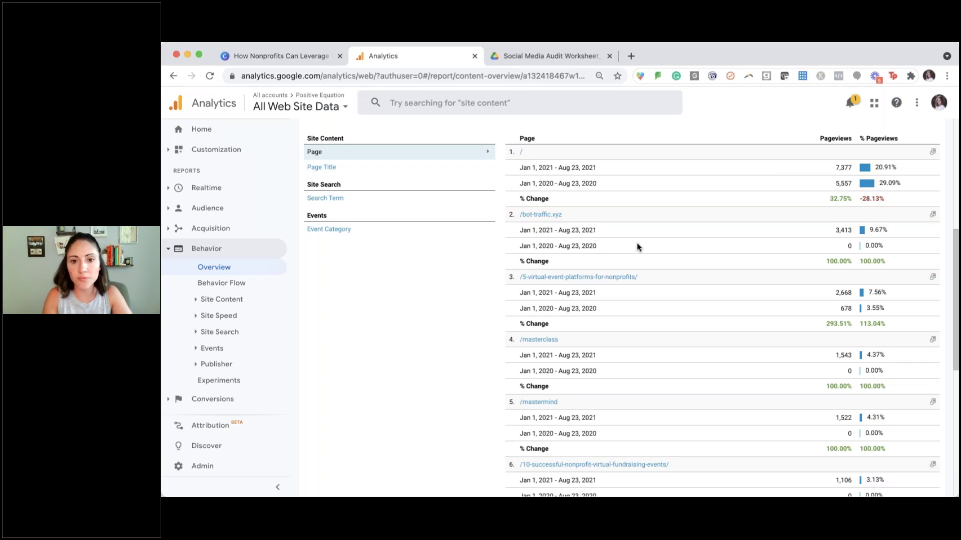
scroll(637, 245, "down", 5)
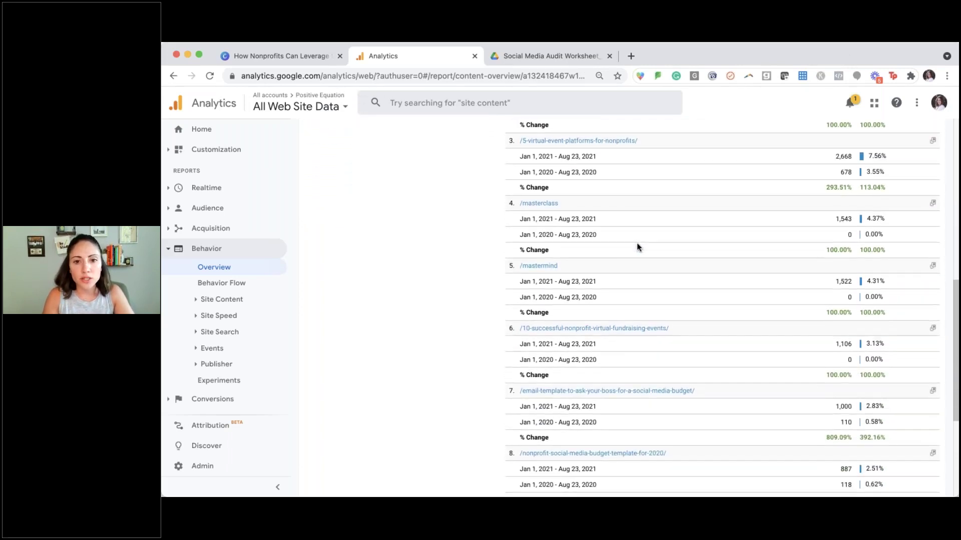
scroll(637, 246, "down", 1)
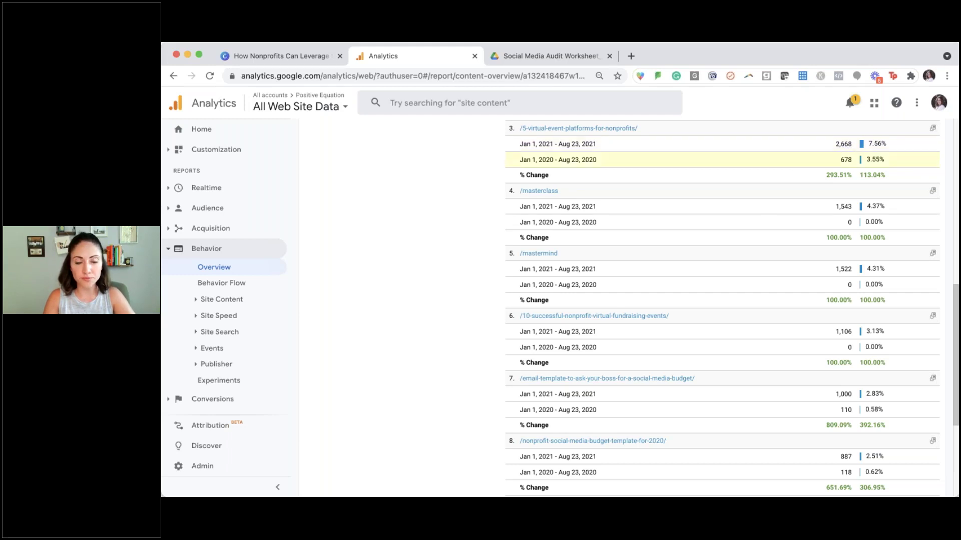
scroll(750, 220, "down", 1)
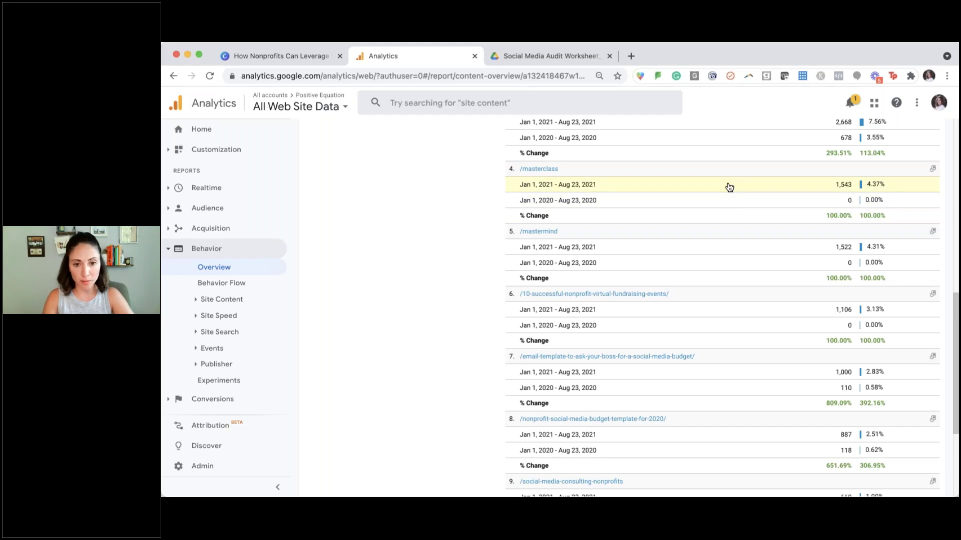
scroll(729, 187, "down", 2)
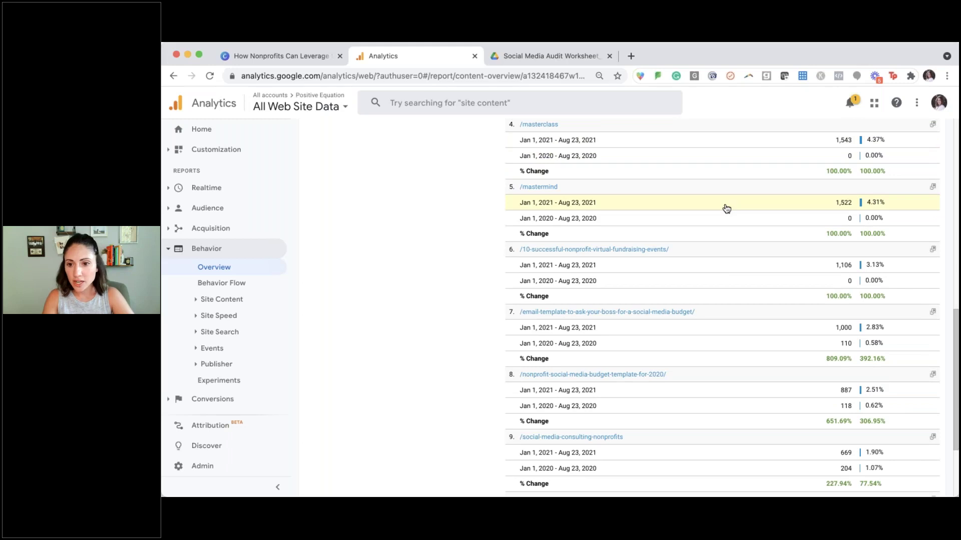
scroll(726, 270, "down", 1)
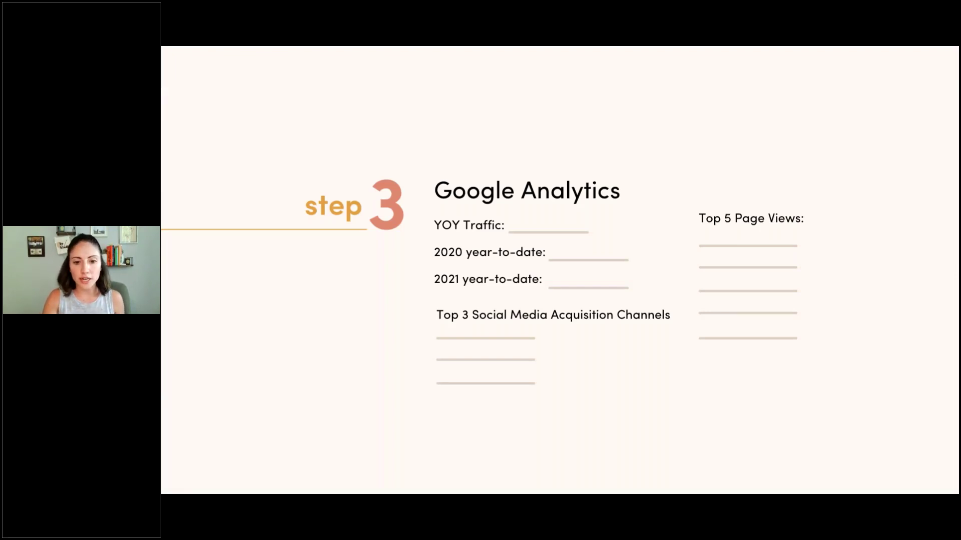
key("Right")
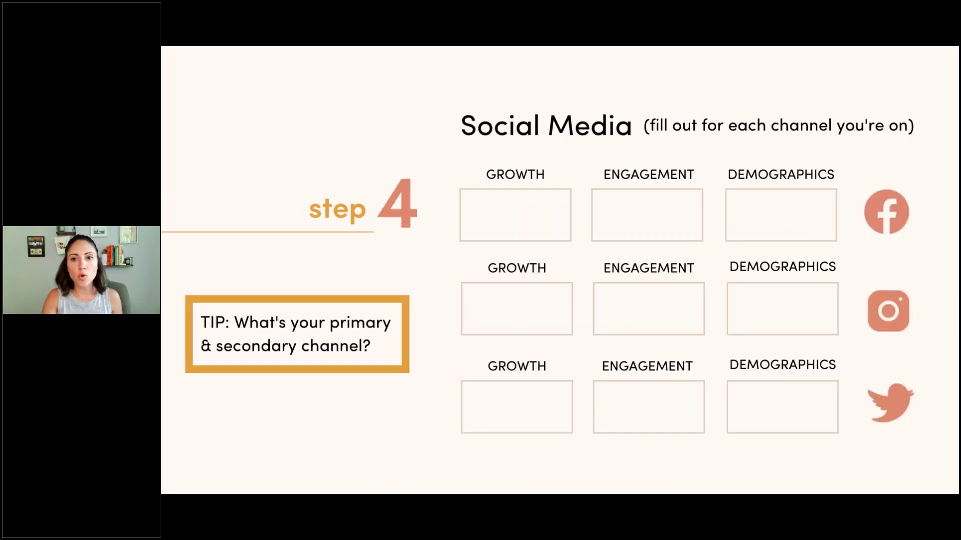